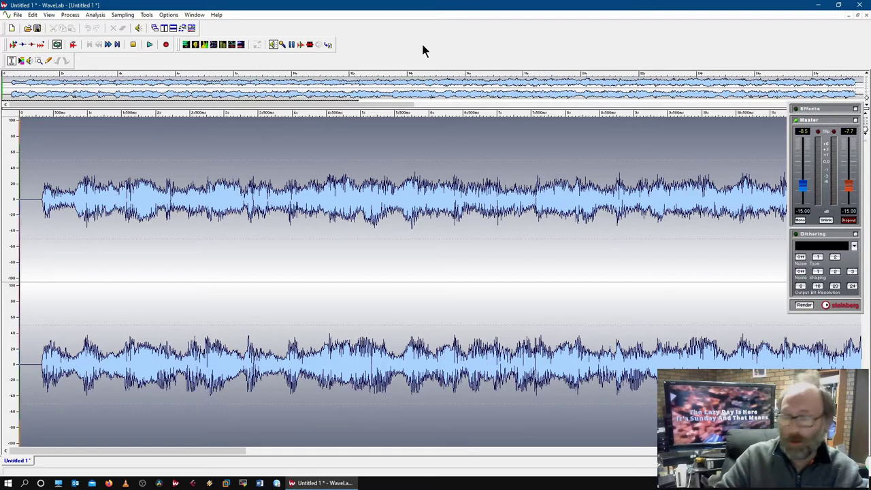
# Load Waves L2 in the Dithering slot and move its window to the middle of the waveform.
pyautogui.click(840, 246)
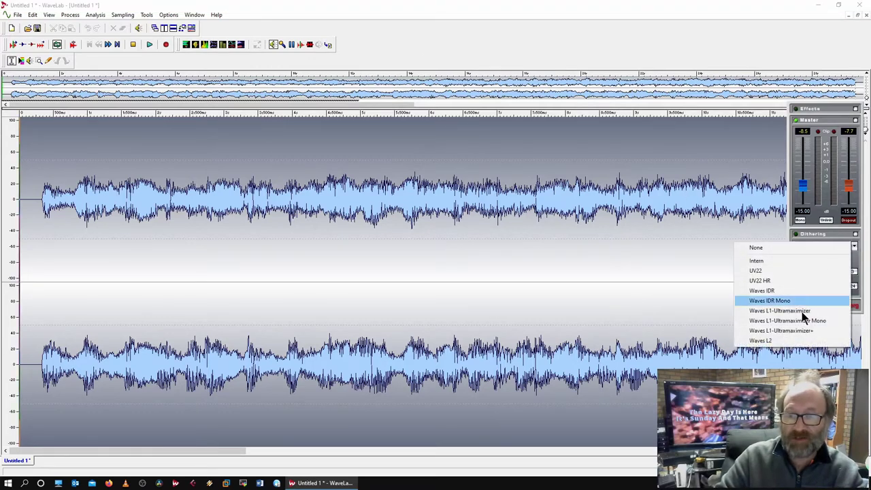
pyautogui.click(787, 343)
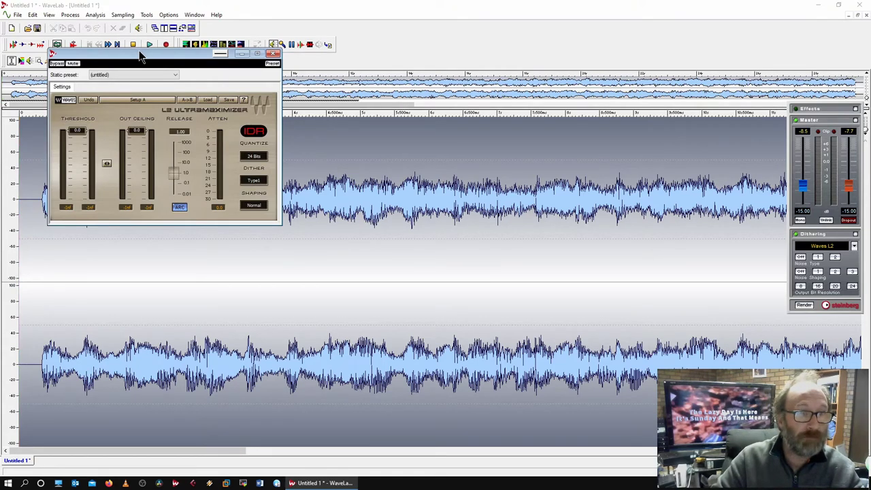
pyautogui.moveTo(135, 59); pyautogui.dragTo(371, 162)
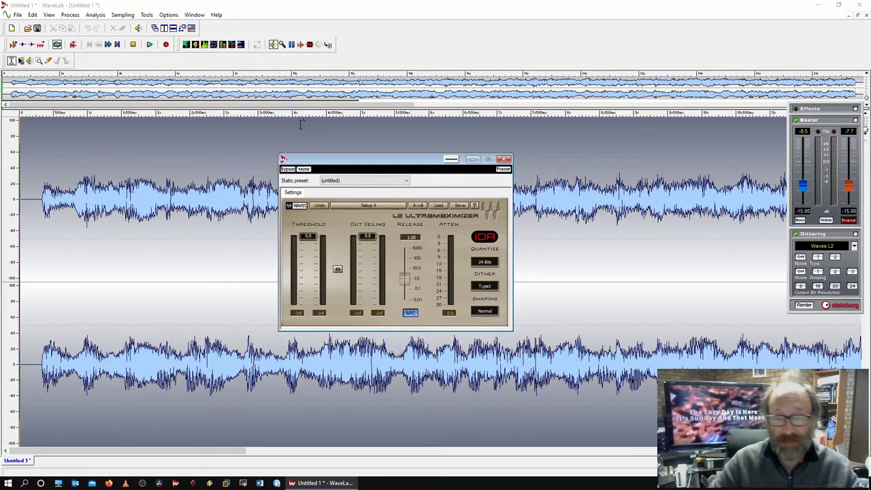
# Play the recording through the Waves L2 limiter at its default settings, stop it and return to the start.
pyautogui.click(149, 44)
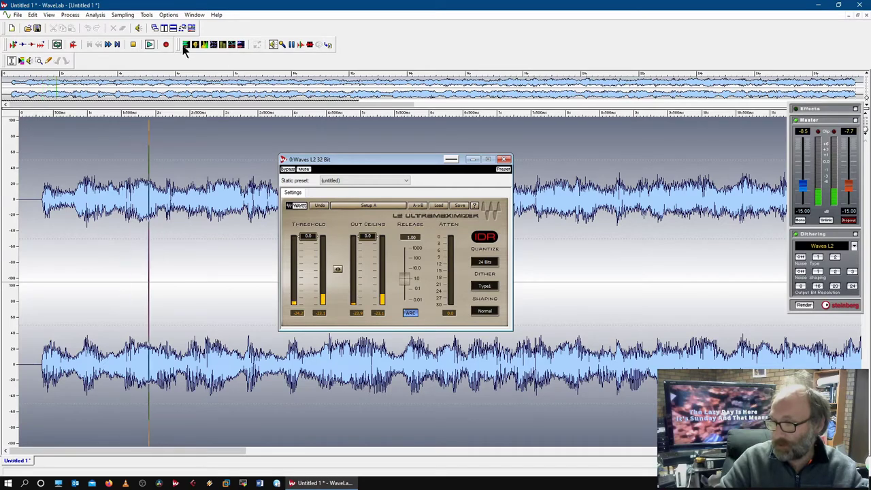
pyautogui.click(134, 46)
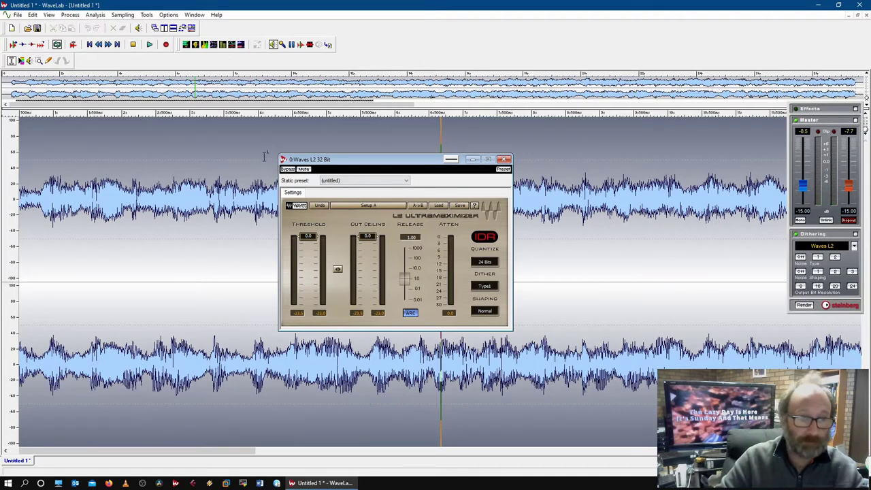
pyautogui.click(89, 44)
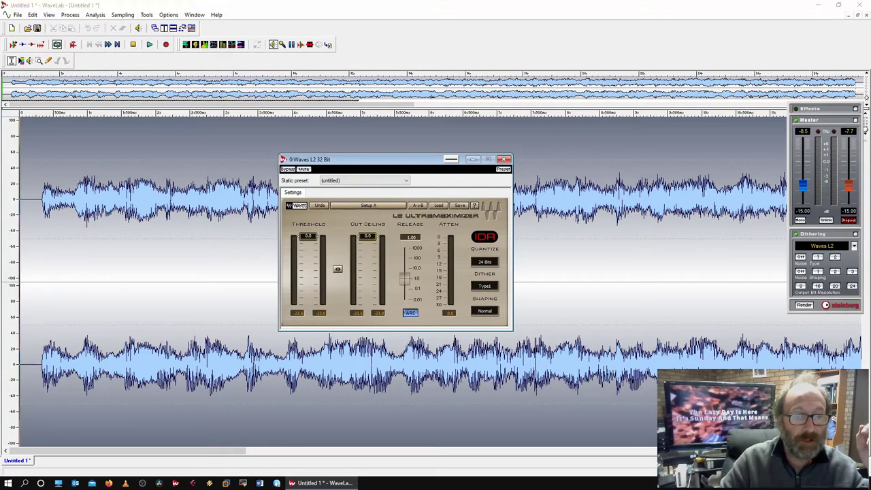
# Set the L2 out ceiling to -2.0 and lower the threshold to about -25.5 during playback.
pyautogui.moveTo(369, 240); pyautogui.dragTo(368, 239)
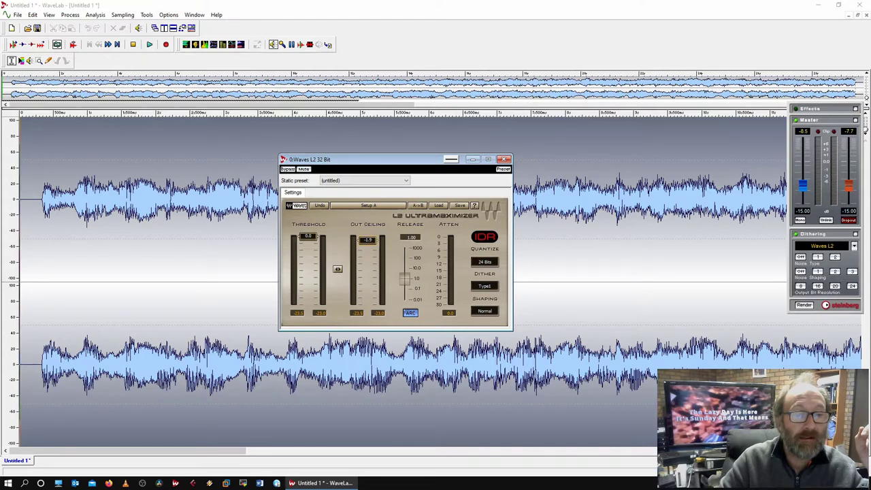
pyautogui.moveTo(368, 239); pyautogui.dragTo(371, 249)
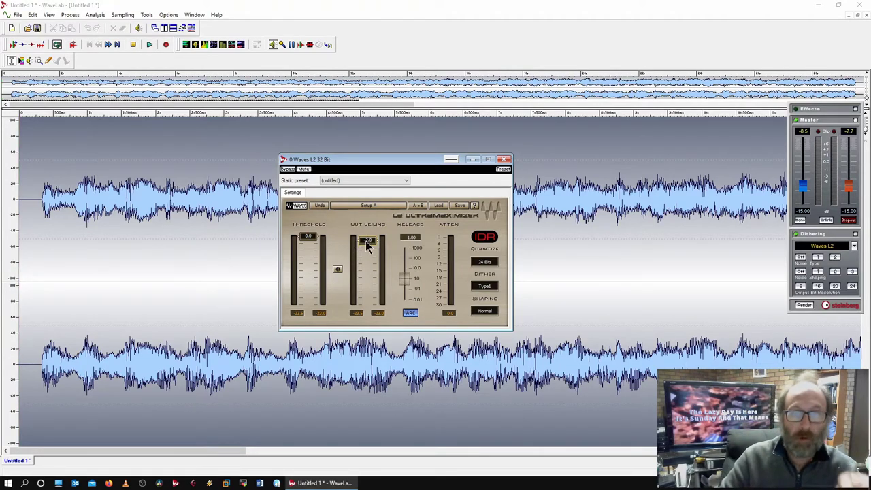
pyautogui.click(152, 43)
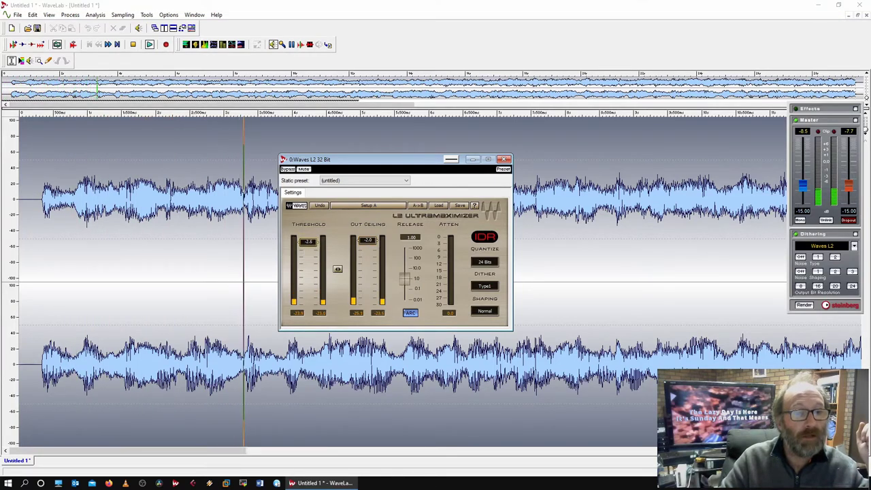
pyautogui.moveTo(308, 236); pyautogui.dragTo(308, 293)
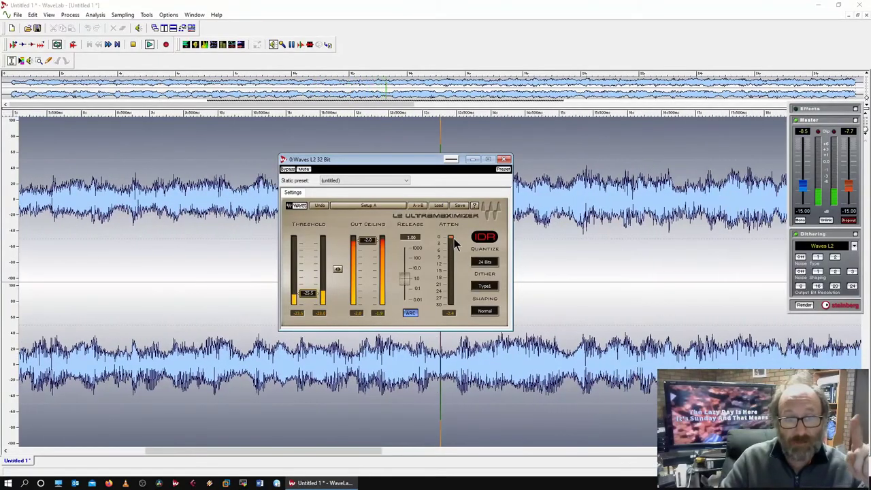
# Reset the L2 threshold to 0.0, lower the out ceiling to about -7.4 and stop playback.
pyautogui.moveTo(309, 293); pyautogui.dragTo(308, 236)
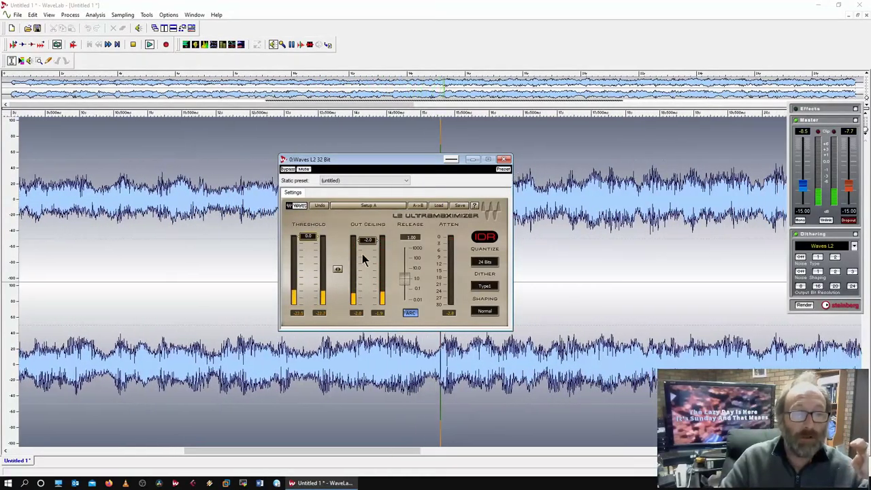
pyautogui.moveTo(367, 239); pyautogui.dragTo(367, 243)
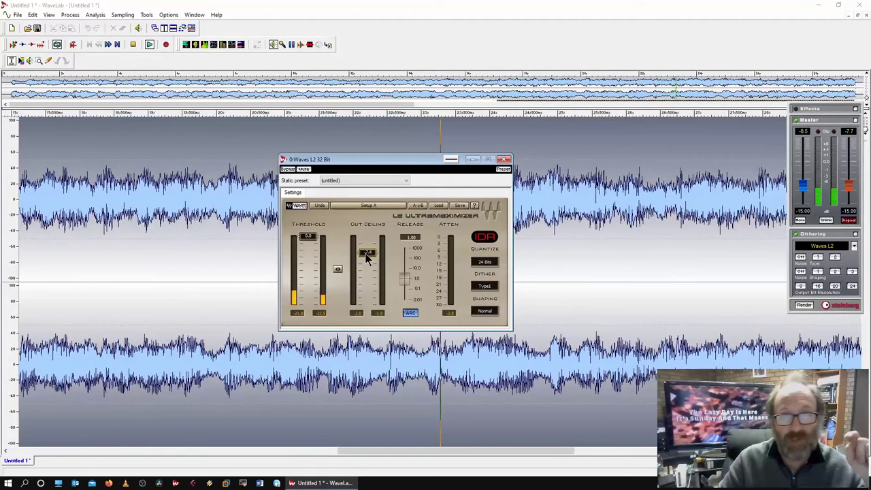
pyautogui.click(132, 44)
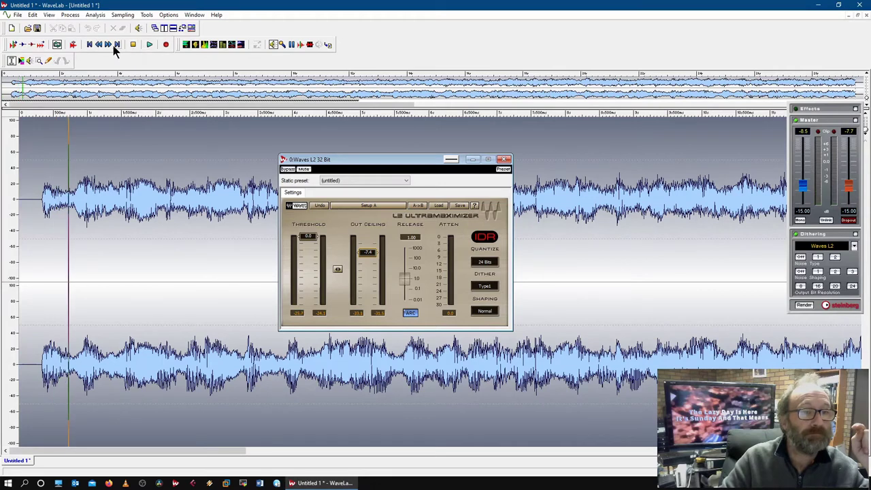
# Play the recording from the start, lower the L2 threshold to -30.0 and stop playback.
pyautogui.click(91, 44)
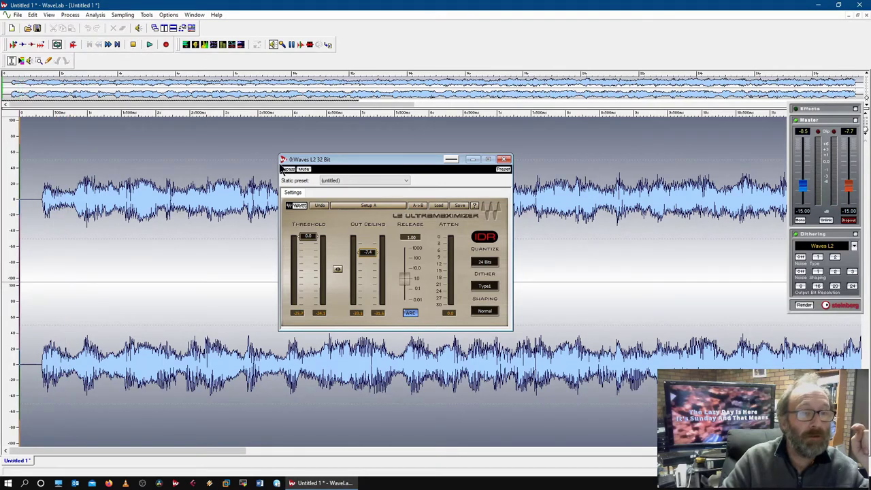
pyautogui.click(149, 45)
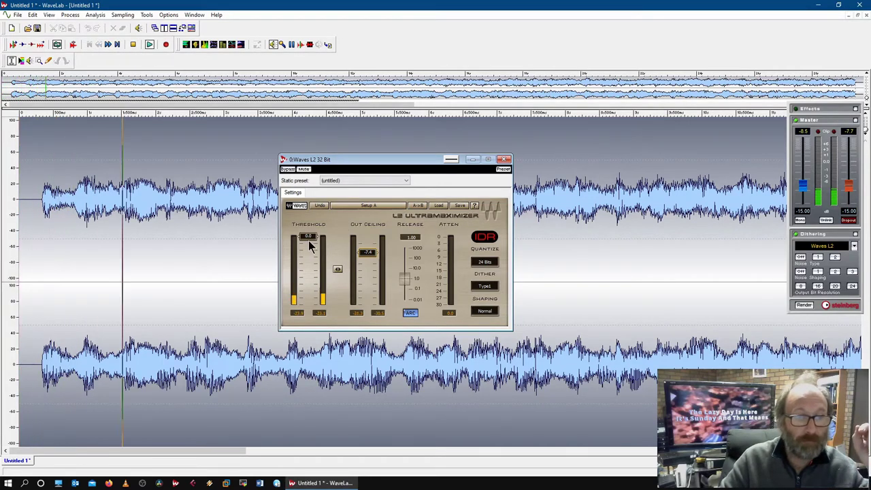
pyautogui.moveTo(308, 244); pyautogui.dragTo(308, 302)
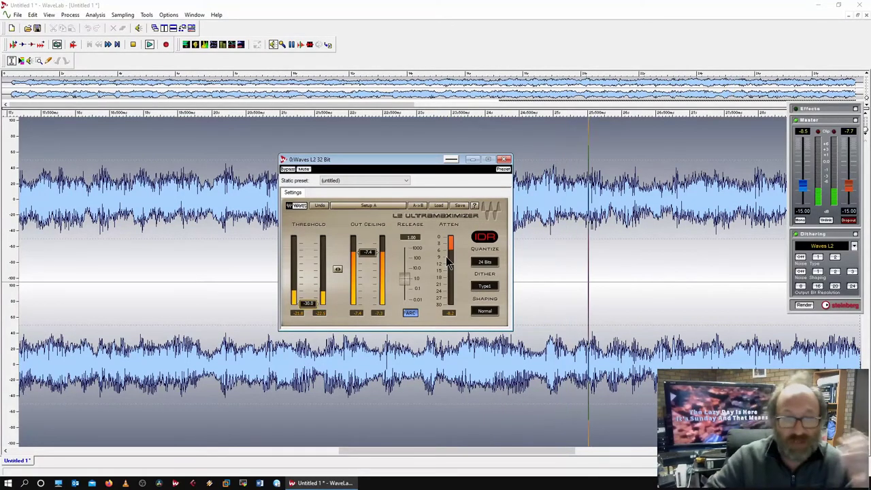
pyautogui.click(133, 45)
pyautogui.click(133, 45)
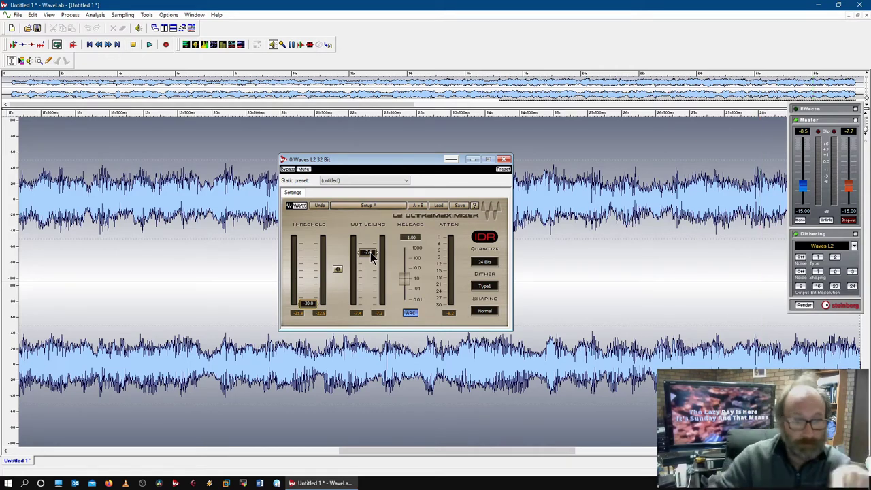
# Set the L2 out ceiling to -10.0 and play the recording from the start.
pyautogui.moveTo(371, 257); pyautogui.dragTo(368, 255)
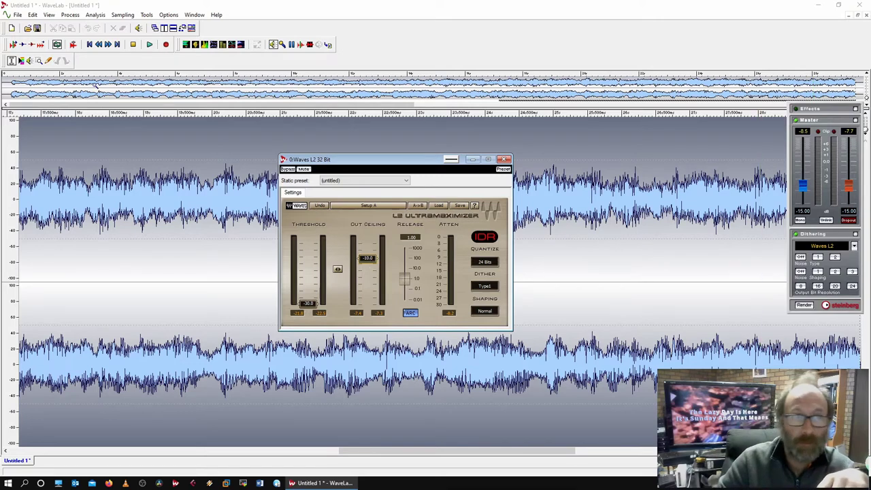
pyautogui.click(90, 45)
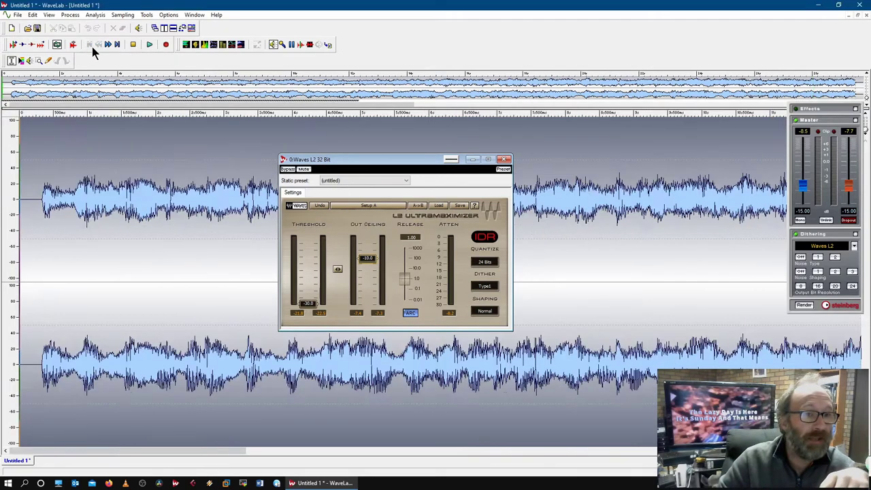
pyautogui.click(150, 44)
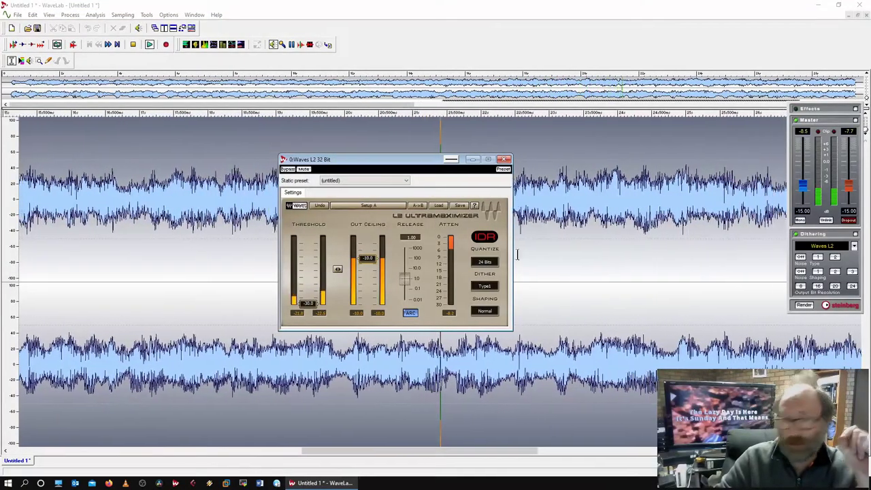
# Raise the L2 out ceiling to its maximum, bring it down to about -10.3 and stop playback.
pyautogui.moveTo(368, 266); pyautogui.dragTo(367, 237)
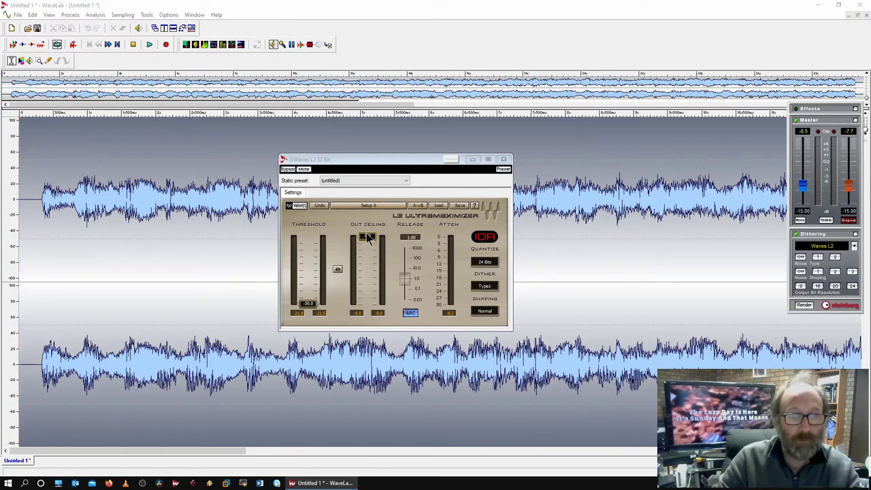
pyautogui.moveTo(366, 237); pyautogui.dragTo(367, 259)
pyautogui.click(130, 45)
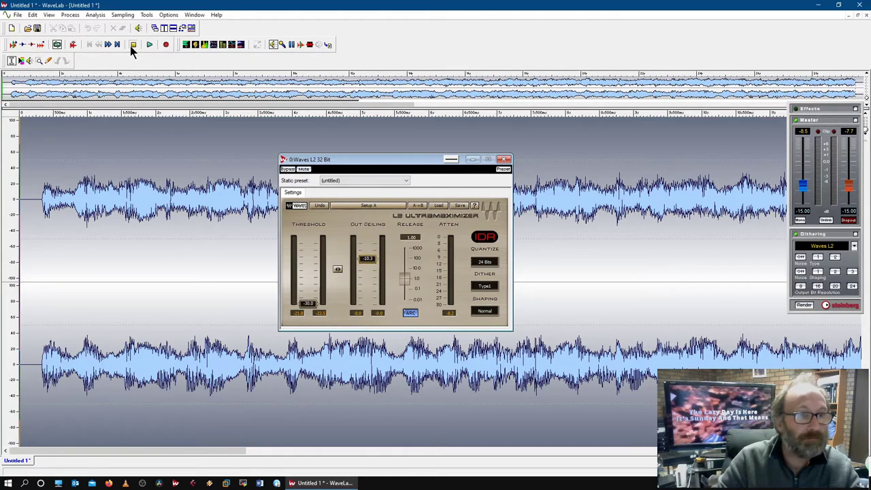
# Play the recording to check the limiter's attenuation and output levels, and return to the start.
pyautogui.click(149, 45)
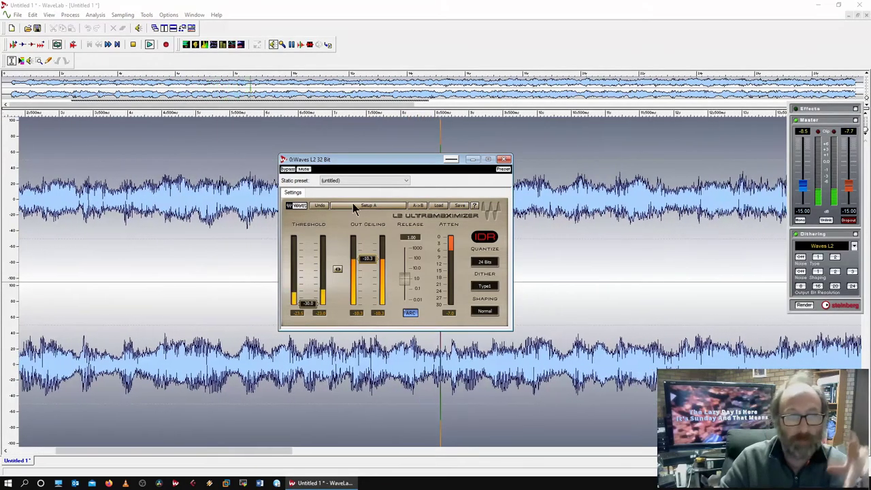
pyautogui.click(134, 44)
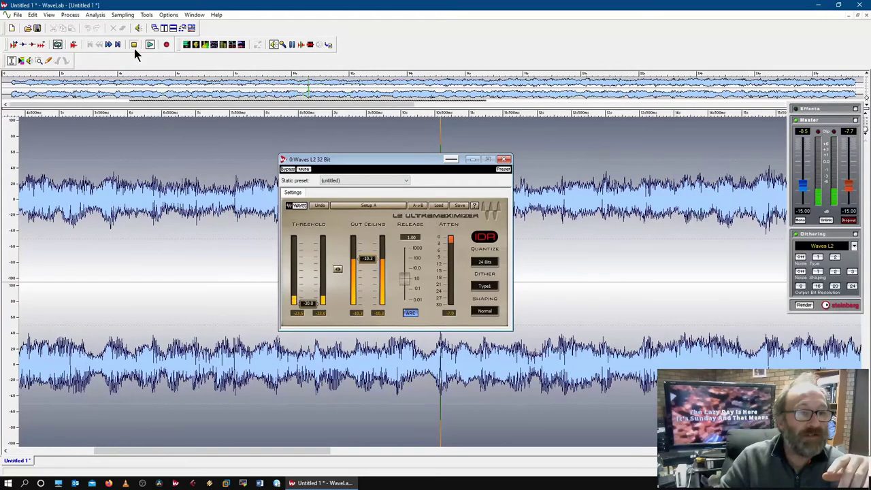
pyautogui.click(134, 44)
pyautogui.click(89, 44)
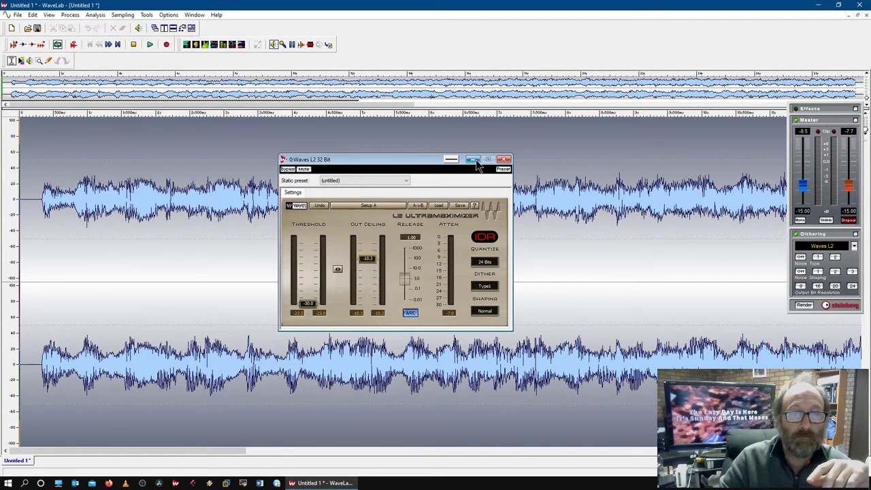
# Close the L2 window, collapse the Master and Dithering sections, and move the master section clear of the waveform.
pyautogui.click(503, 159)
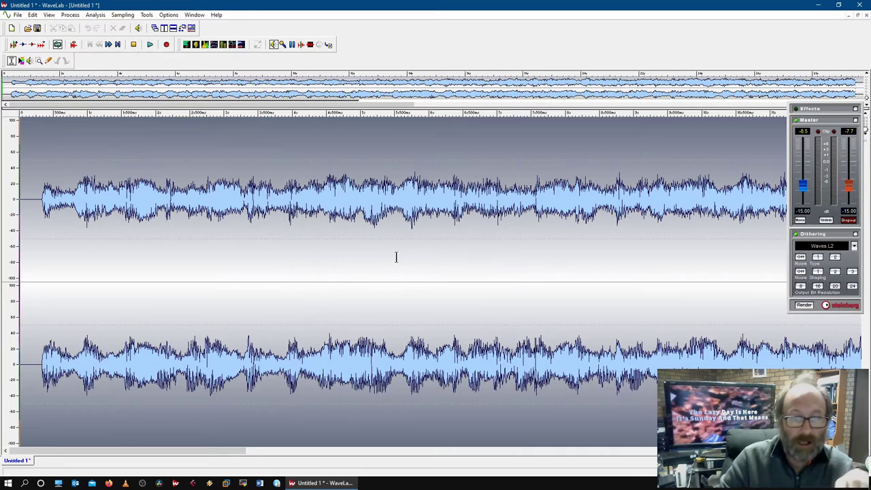
pyautogui.click(855, 120)
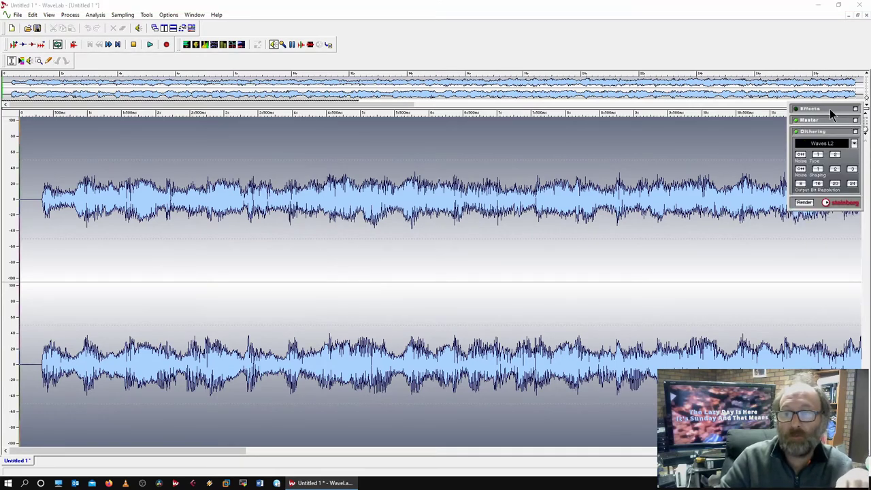
pyautogui.click(855, 131)
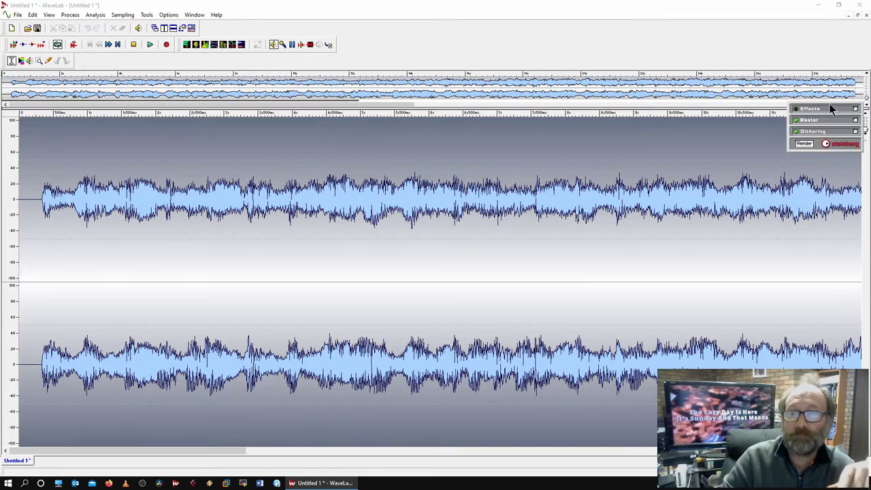
pyautogui.moveTo(832, 107); pyautogui.dragTo(770, 22)
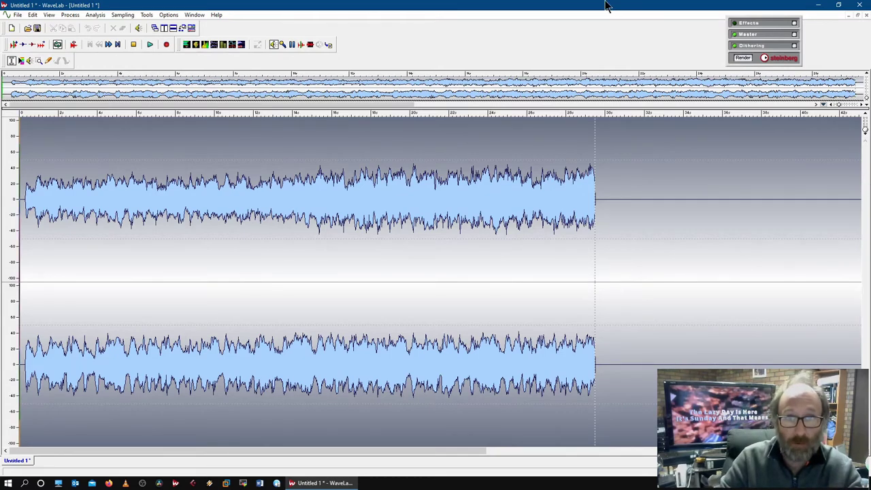
# Render the whole file in place through the limiter.
pyautogui.click(742, 57)
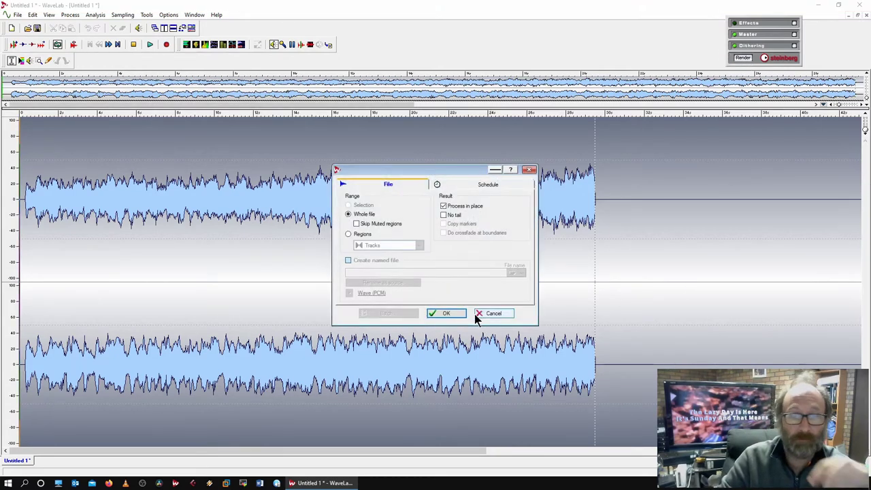
pyautogui.click(447, 313)
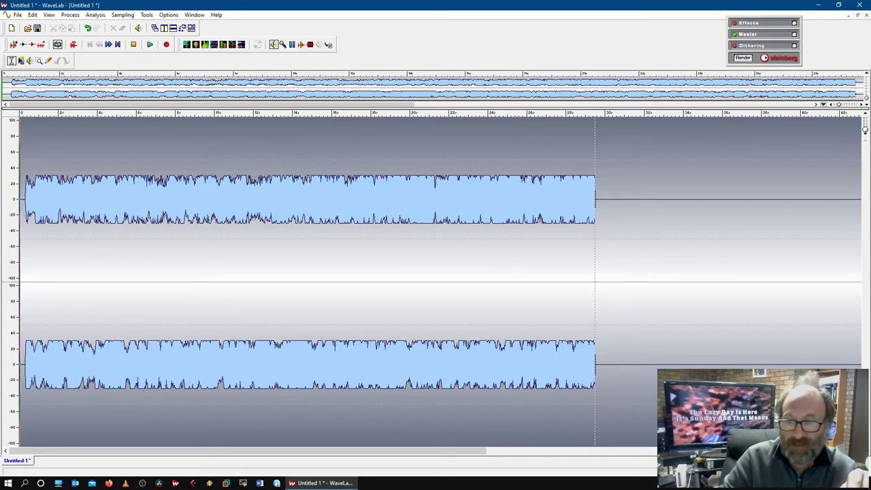
# Examine the limited peaks of the rendered waveform up close at the start and around 18 seconds.
pyautogui.press('Up')
pyautogui.press('Up')
pyautogui.press('Up')
pyautogui.press('Up')
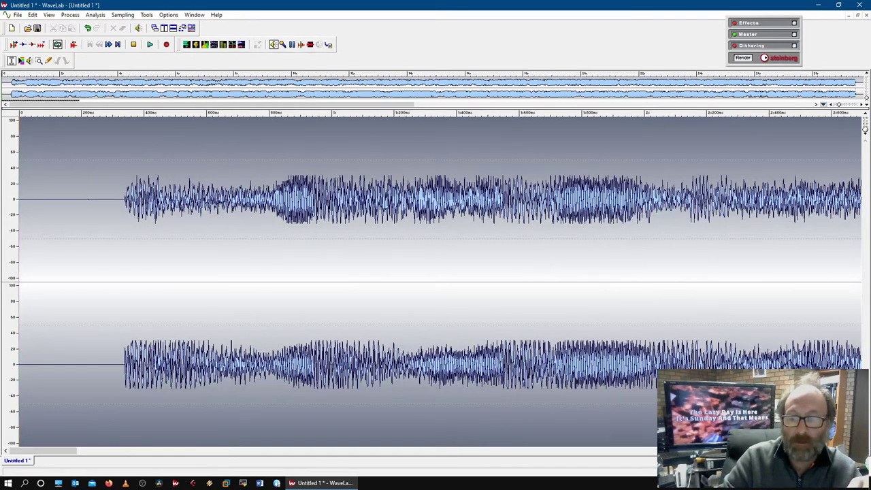
pyautogui.press('Down')
pyautogui.press('Down')
pyautogui.press('Down')
pyautogui.press('Down')
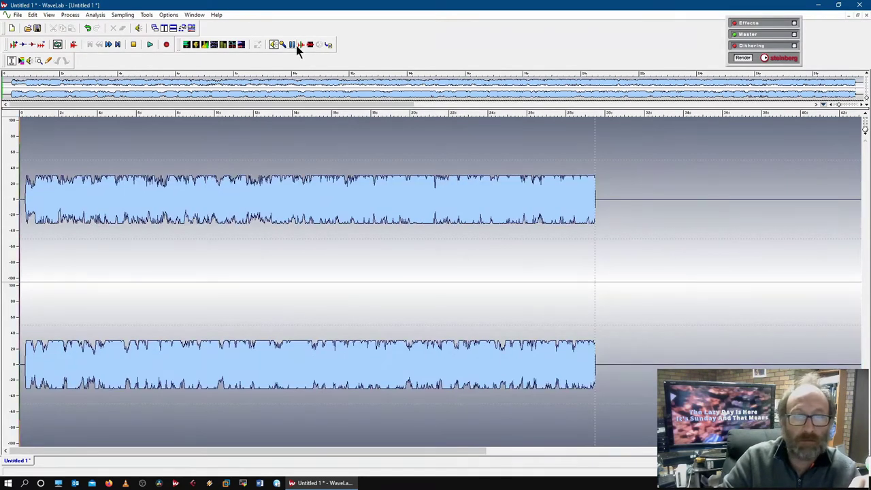
pyautogui.click(374, 118)
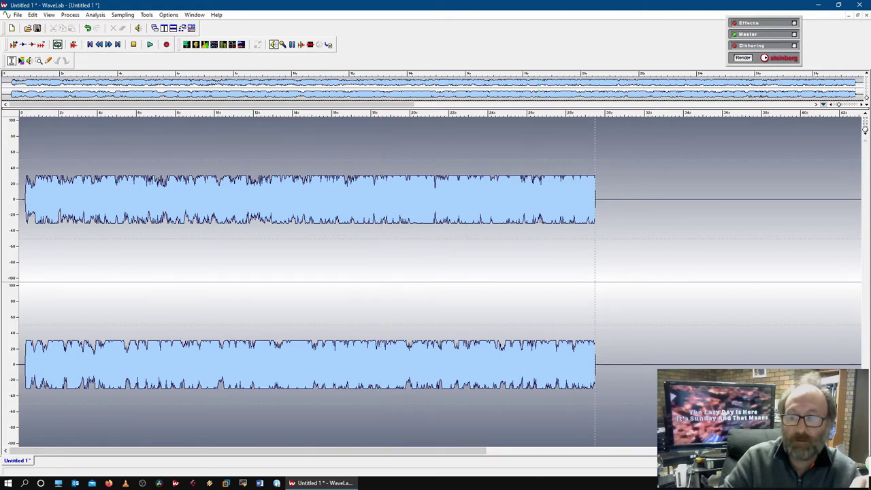
pyautogui.press('Up')
pyautogui.press('Up')
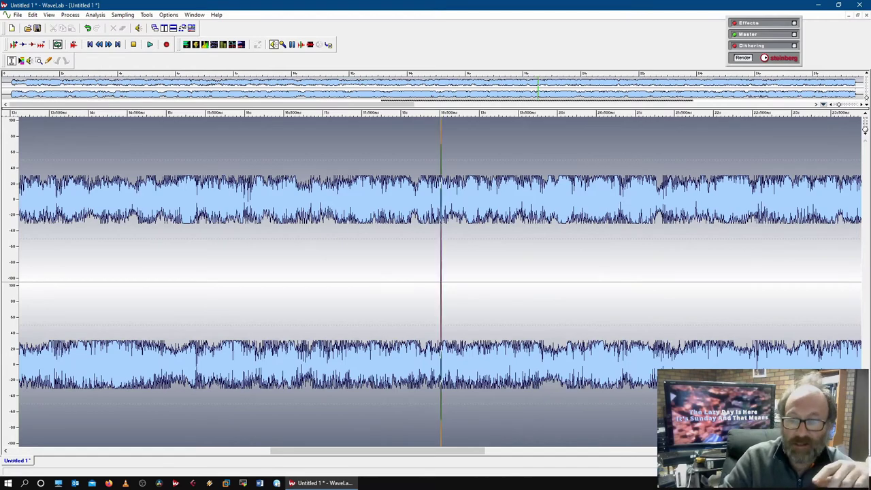
# Expand the Dithering section and load a fresh Waves L2 plug-in into its empty slot.
pyautogui.press('Down')
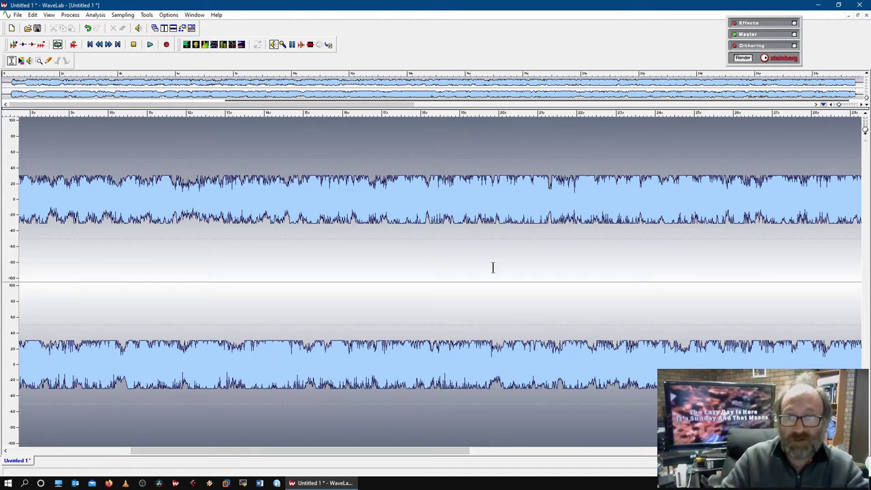
pyautogui.click(793, 45)
pyautogui.click(765, 59)
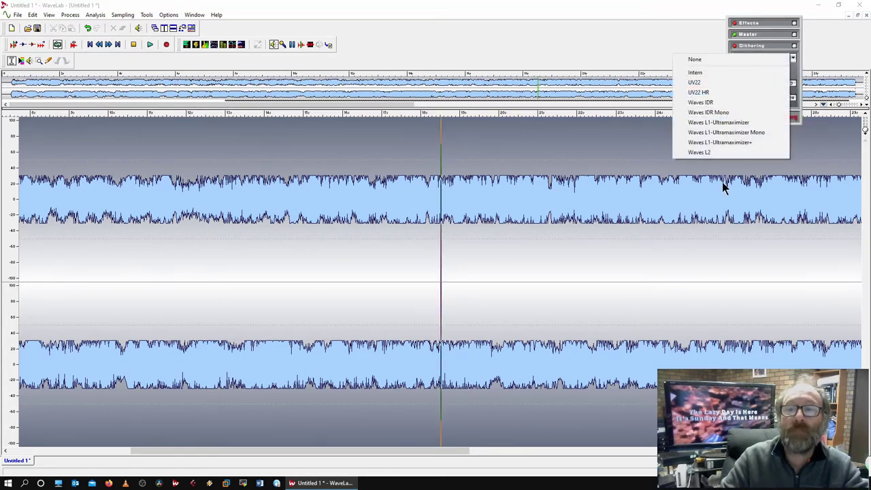
pyautogui.click(698, 162)
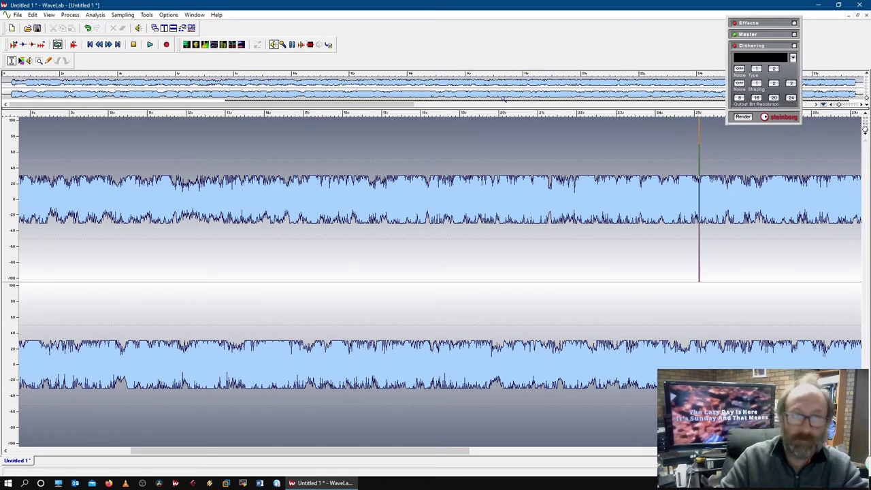
pyautogui.rightClick(748, 59)
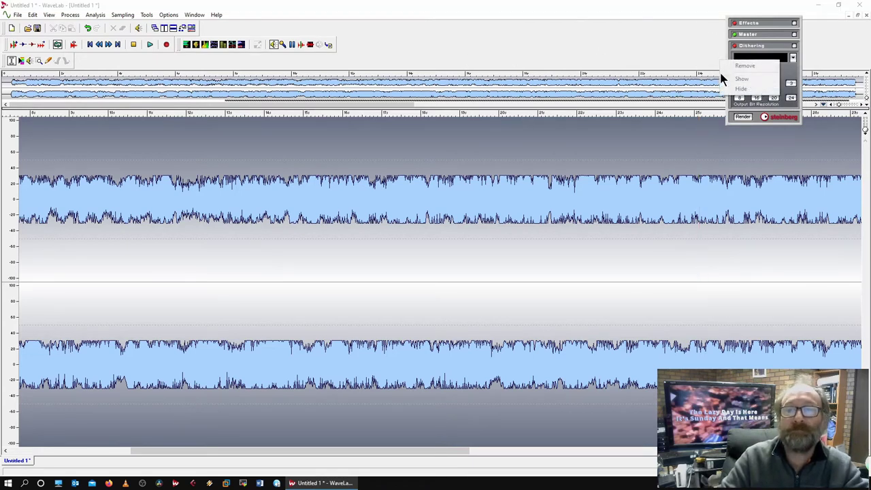
pyautogui.click(719, 70)
pyautogui.click(765, 58)
pyautogui.click(773, 62)
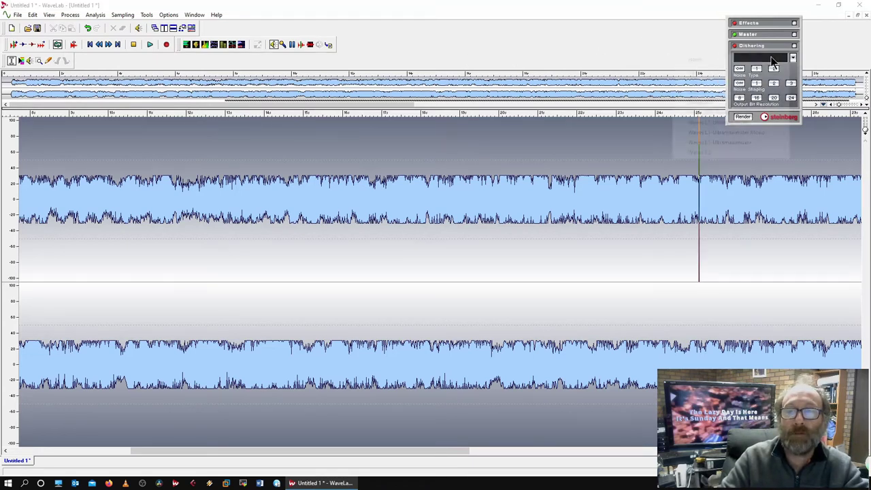
pyautogui.click(765, 57)
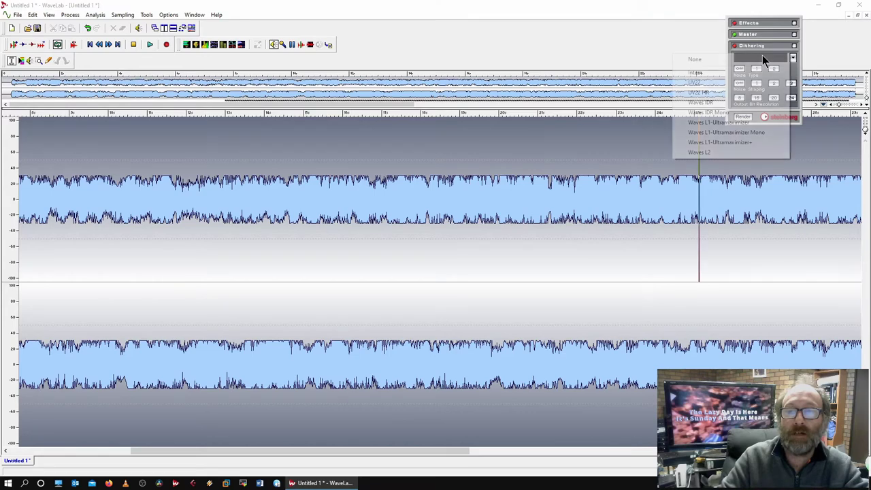
pyautogui.click(709, 149)
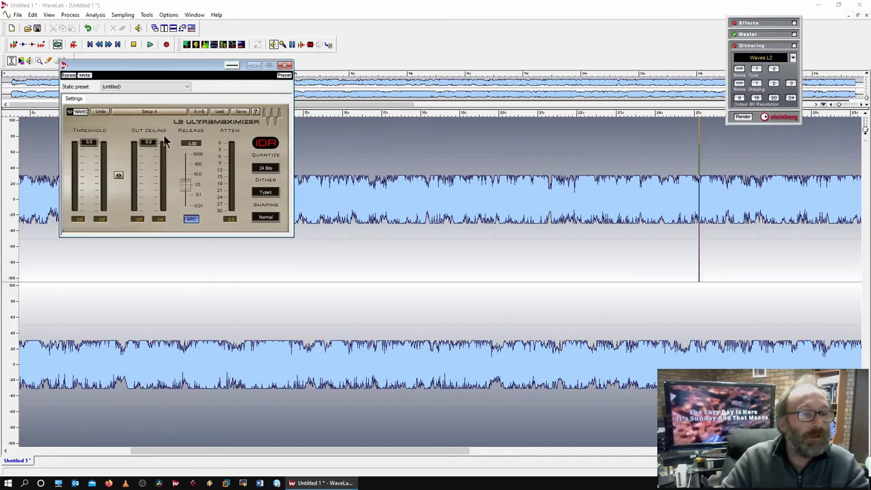
# Lower the L2 output ceiling to -10.2 dB and its threshold to -30.0 dB, with the playback position back at the start.
pyautogui.moveTo(148, 142); pyautogui.dragTo(148, 164)
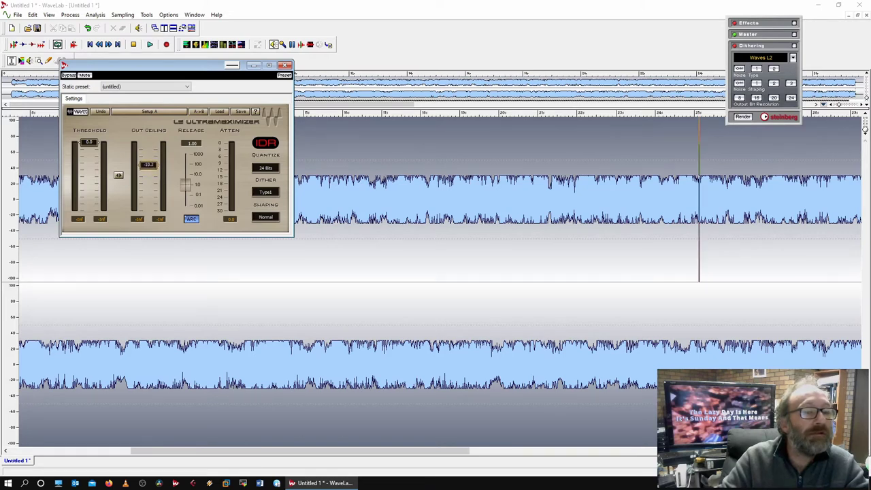
pyautogui.moveTo(89, 143); pyautogui.dragTo(95, 212)
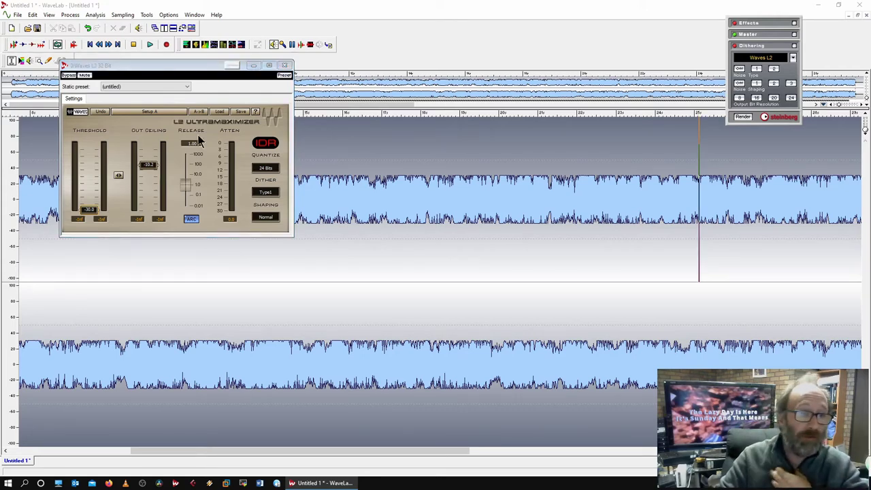
pyautogui.click(89, 45)
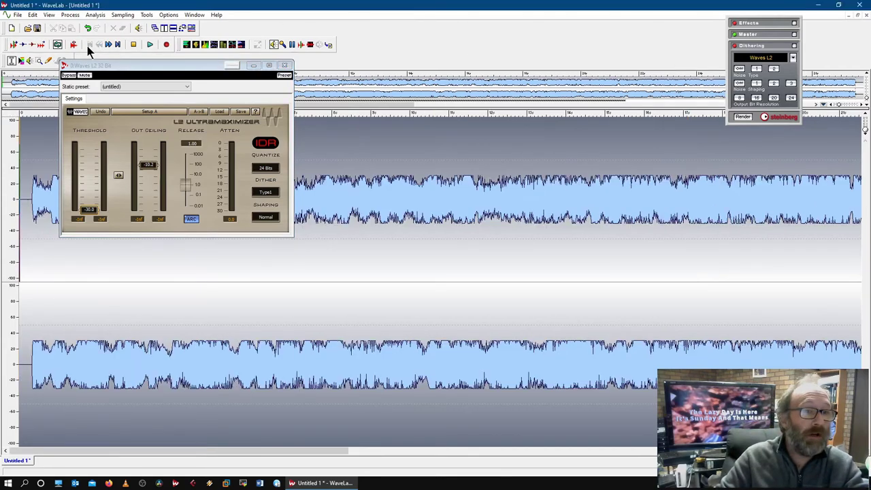
# Undo the previous limiter render and raise the L2 output ceiling to 0.0 dB.
pyautogui.click(33, 14)
pyautogui.click(40, 26)
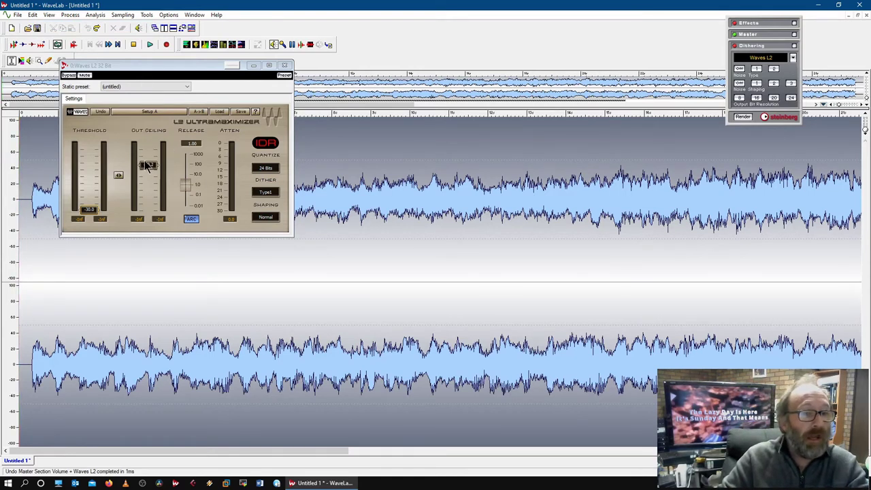
pyautogui.moveTo(148, 166); pyautogui.dragTo(146, 146)
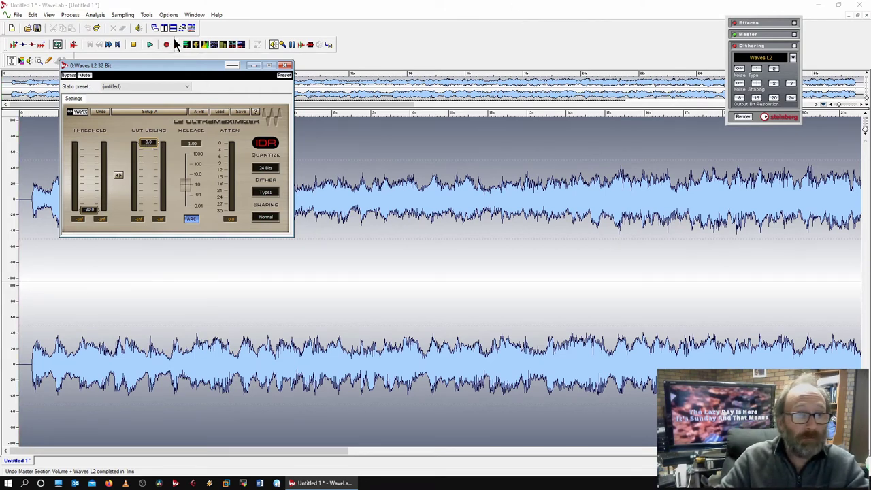
# Play the recording through the limiter to check its attenuation and output levels.
pyautogui.click(150, 44)
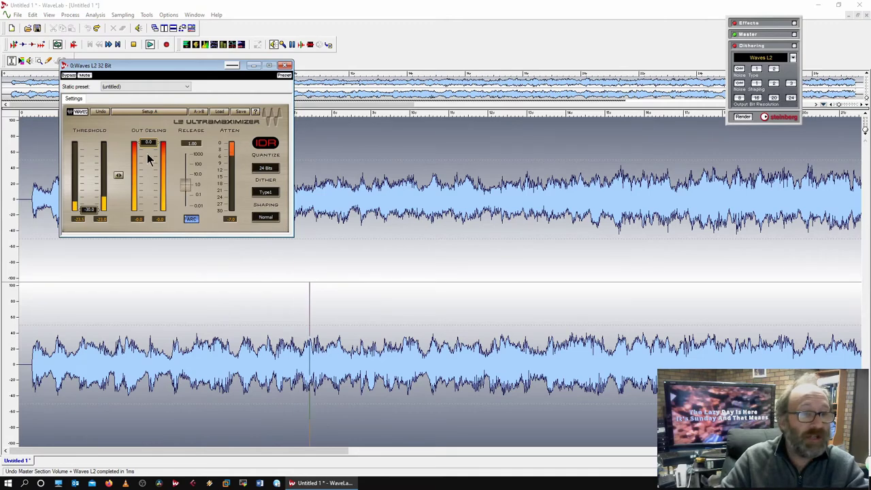
pyautogui.click(136, 43)
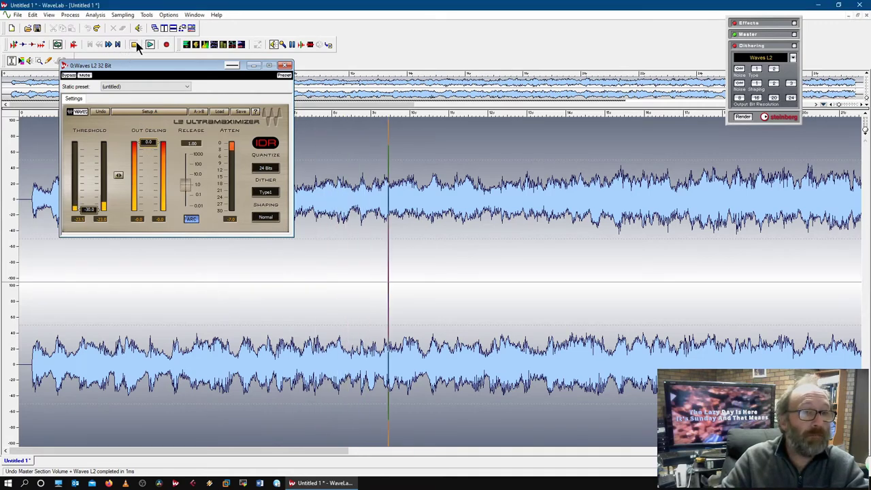
pyautogui.click(135, 44)
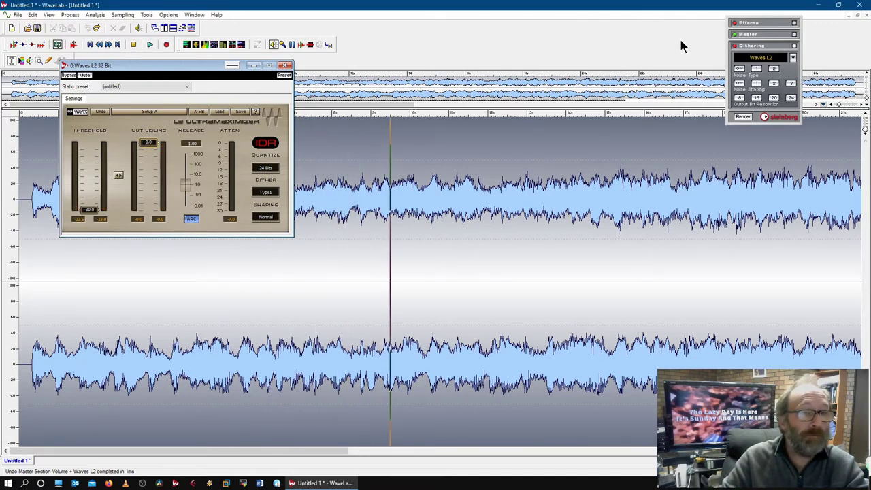
# Render the file in place through the L2 limiter and close the plug-in window.
pyautogui.click(743, 117)
pyautogui.click(445, 312)
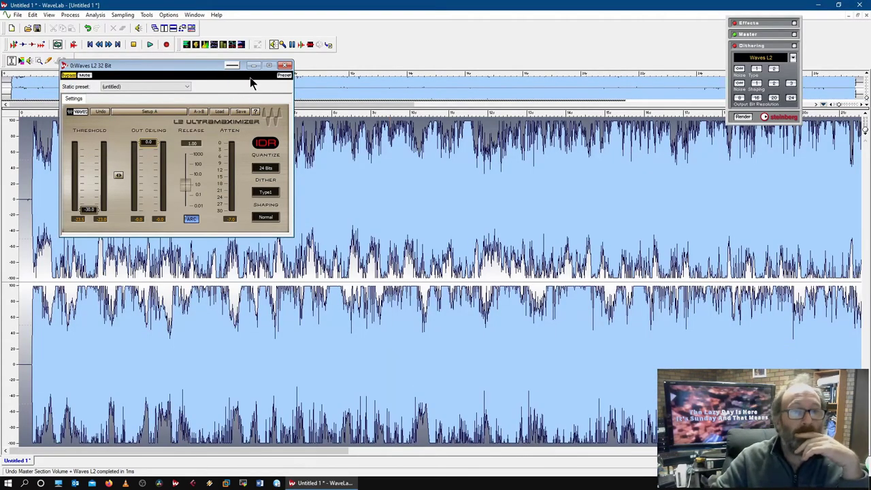
pyautogui.click(285, 65)
# Examine the newly rendered waveform around 11.5 seconds and over the full length of the file.
pyautogui.click(390, 114)
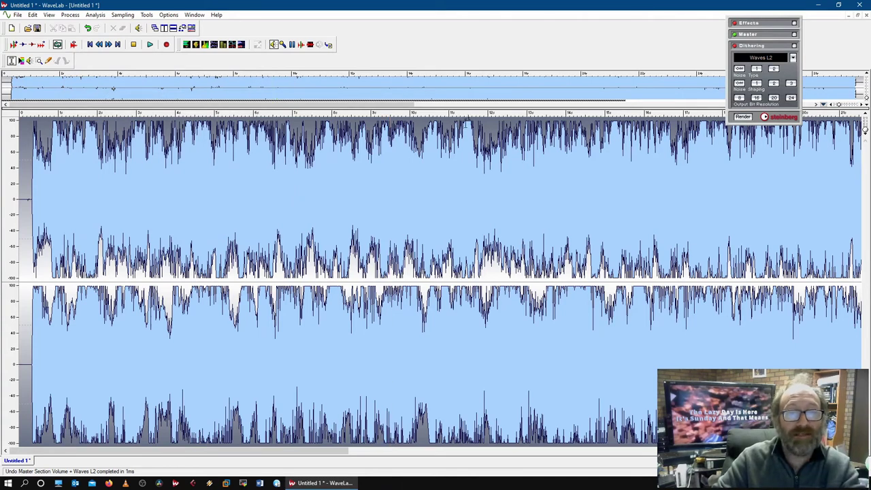
pyautogui.click(471, 127)
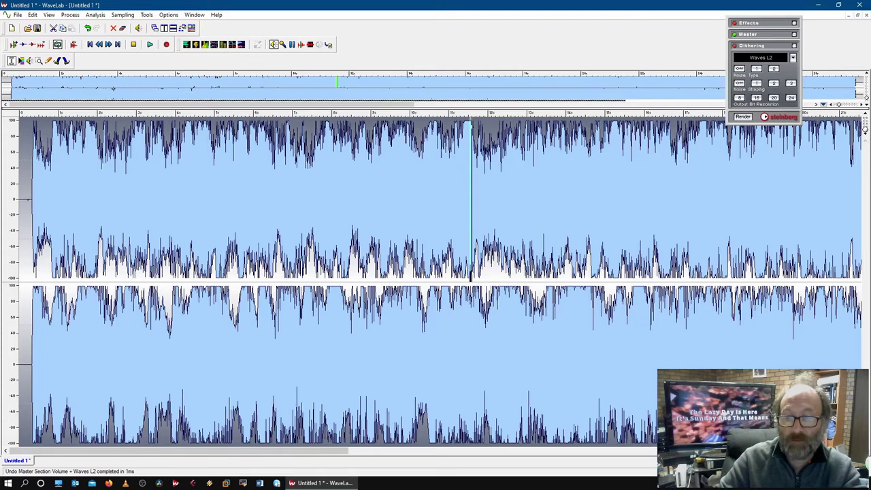
pyautogui.scroll(-8, 16, 318)
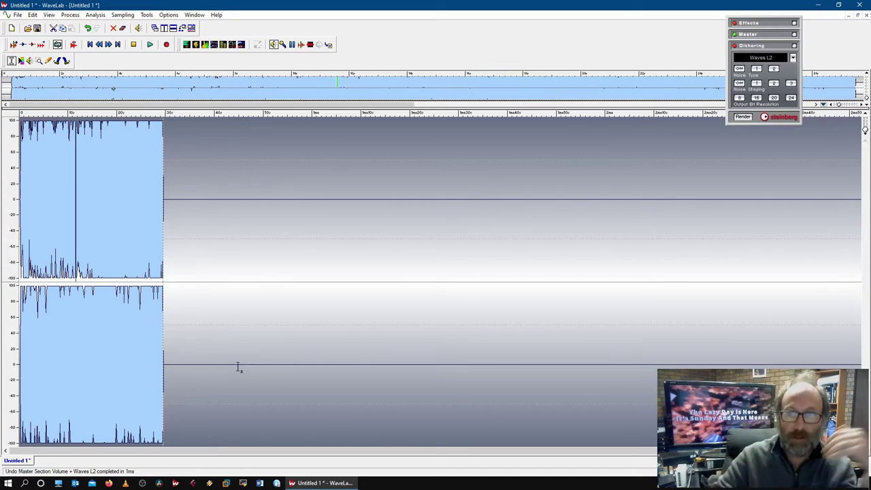
# Reopen the L2 window and play the rendered file with the plug-in's bypass turned off to watch its meters.
pyautogui.click(752, 60)
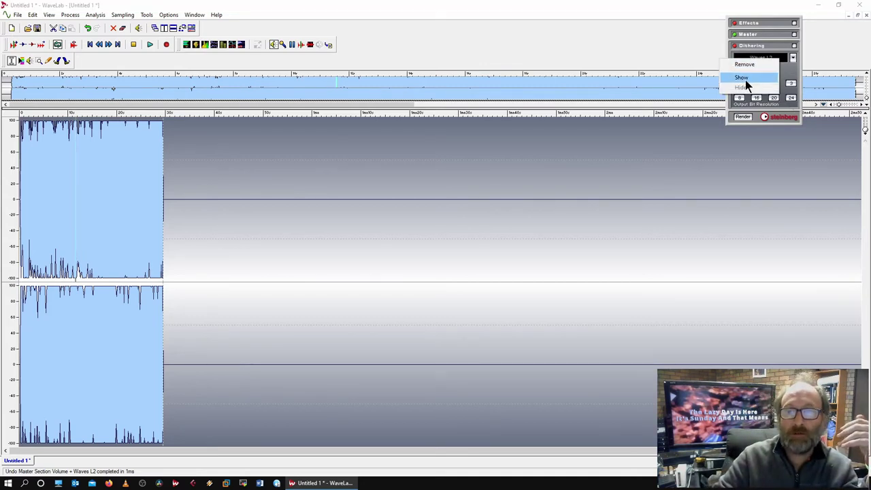
pyautogui.click(745, 79)
pyautogui.moveTo(159, 68); pyautogui.dragTo(232, 127)
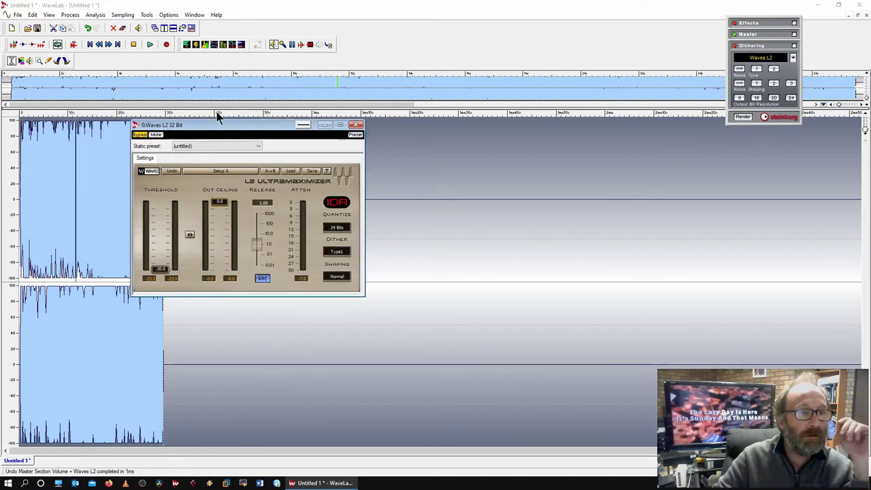
pyautogui.click(151, 45)
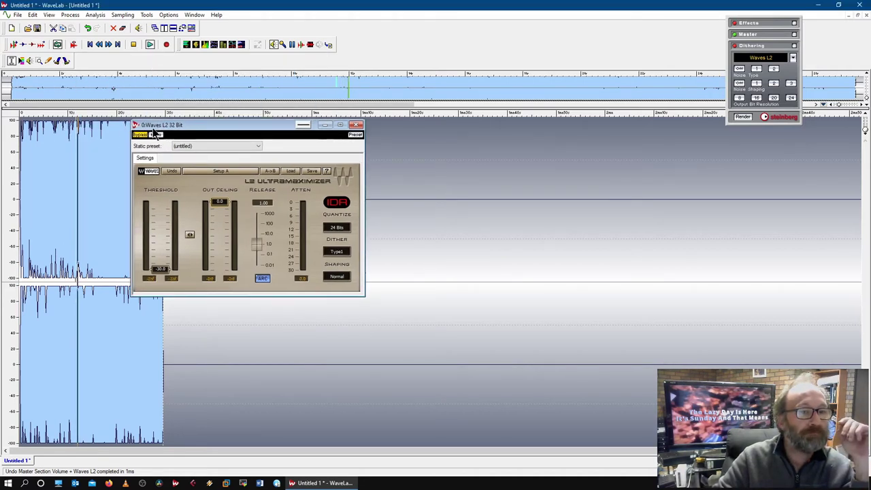
pyautogui.click(151, 140)
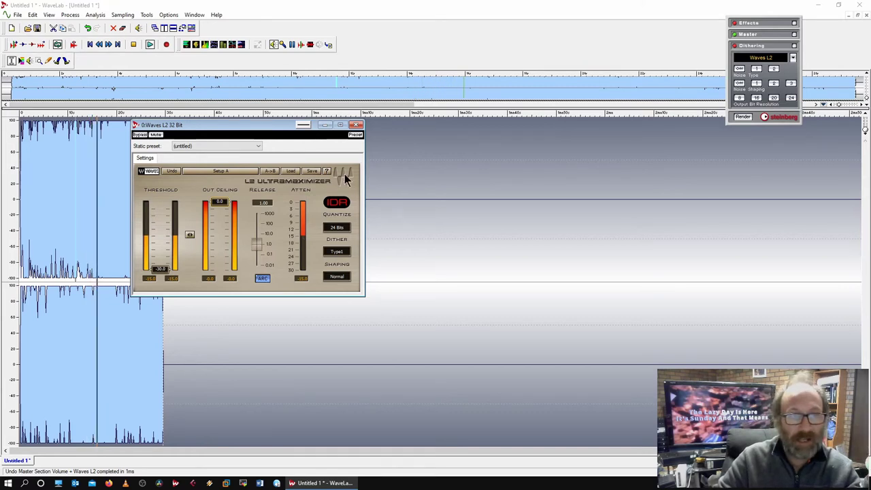
# Stop playback and remove the Waves L2 plug-in from the dithering slot after closing its window.
pyautogui.click(134, 44)
pyautogui.click(356, 125)
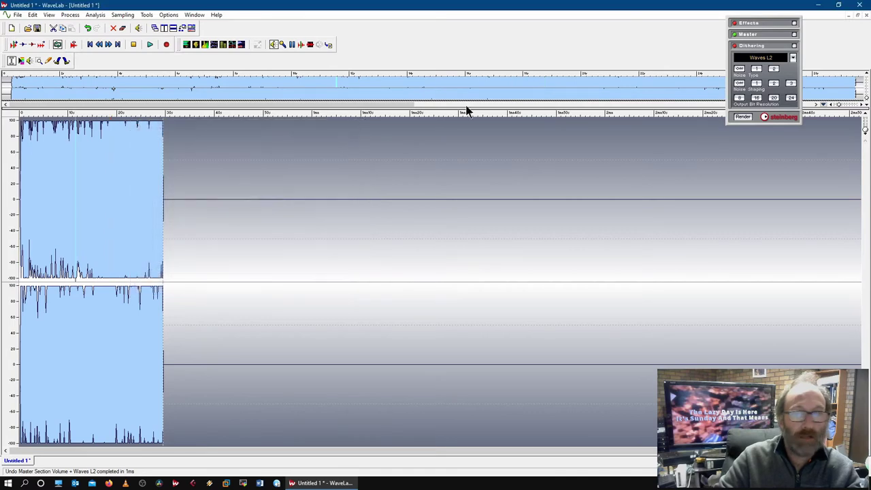
pyautogui.click(782, 58)
pyautogui.click(767, 64)
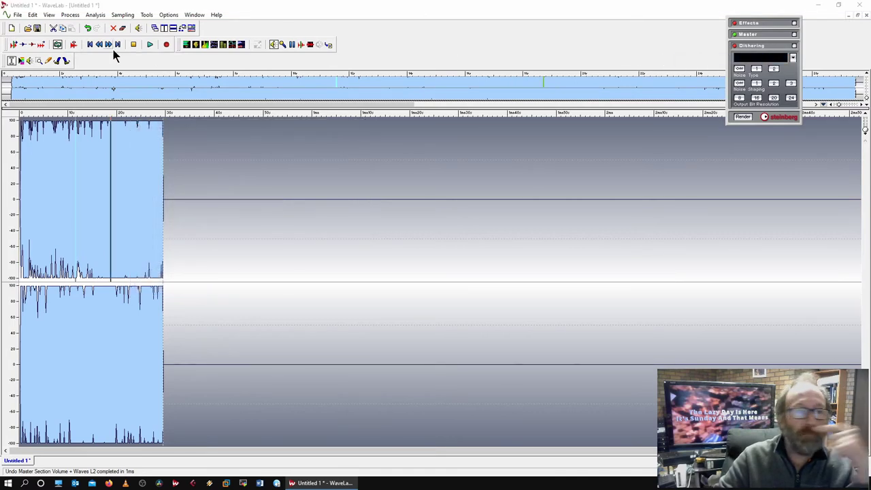
# Play the rendered file with the Level Meter open and enlarge the meter window for easier reading.
pyautogui.click(187, 45)
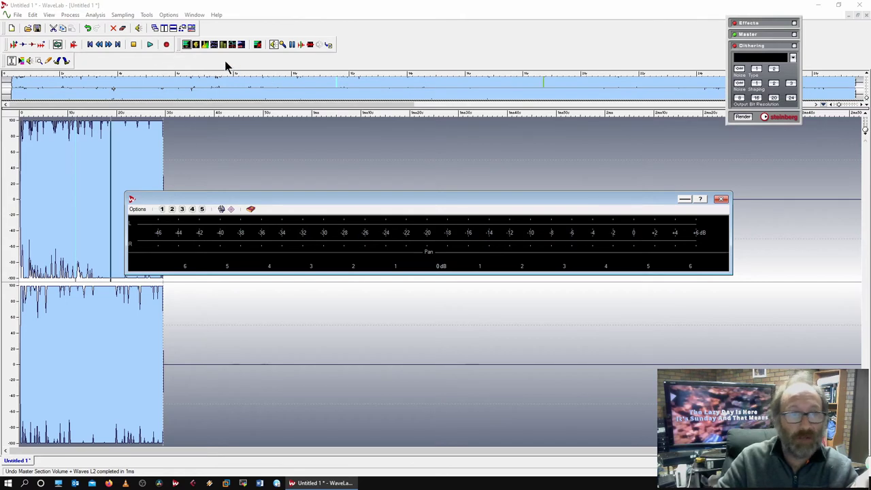
pyautogui.click(150, 44)
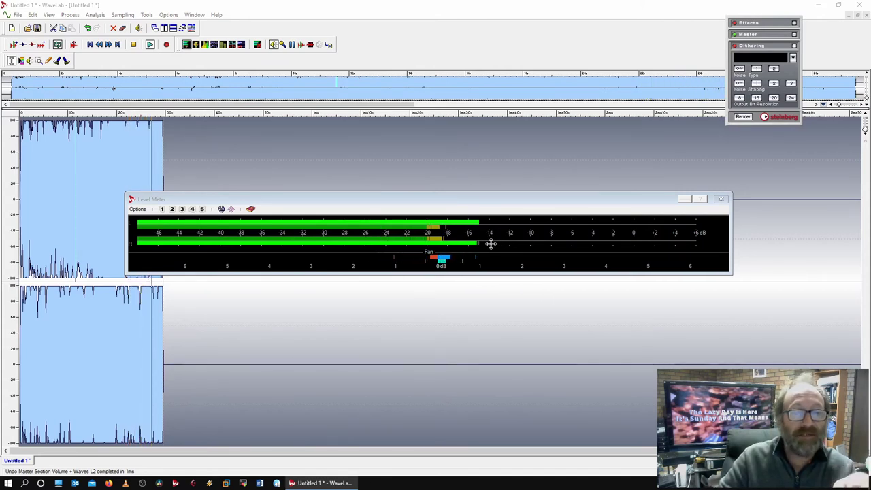
pyautogui.moveTo(504, 273); pyautogui.dragTo(510, 366)
pyautogui.press('space')
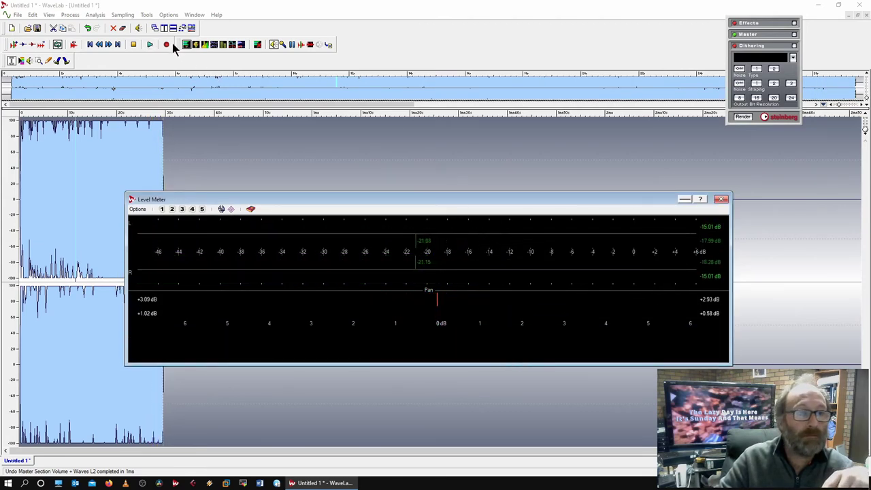
# Replay the rendered file from the start to check its levels, and close the Level Meter.
pyautogui.click(91, 46)
pyautogui.click(150, 46)
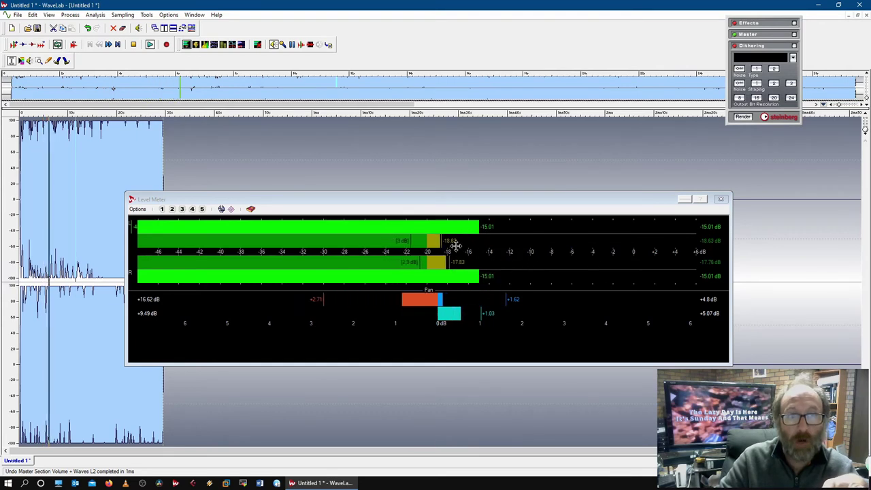
pyautogui.click(134, 45)
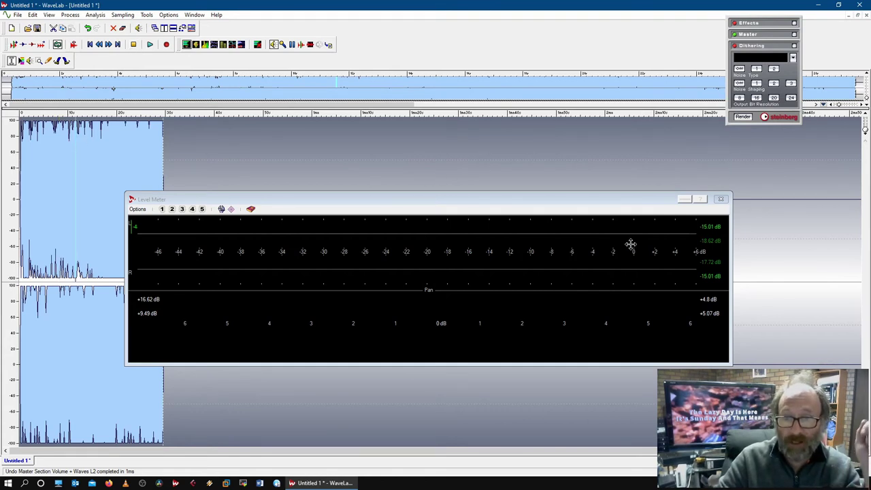
pyautogui.click(720, 199)
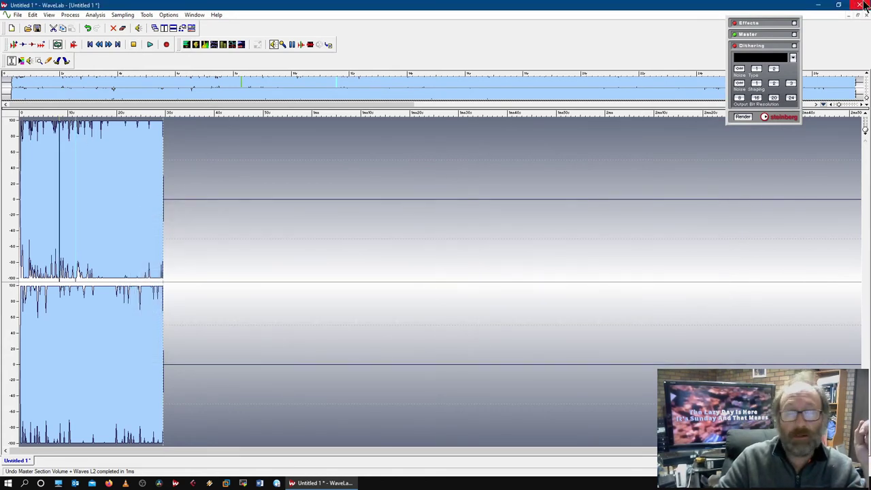